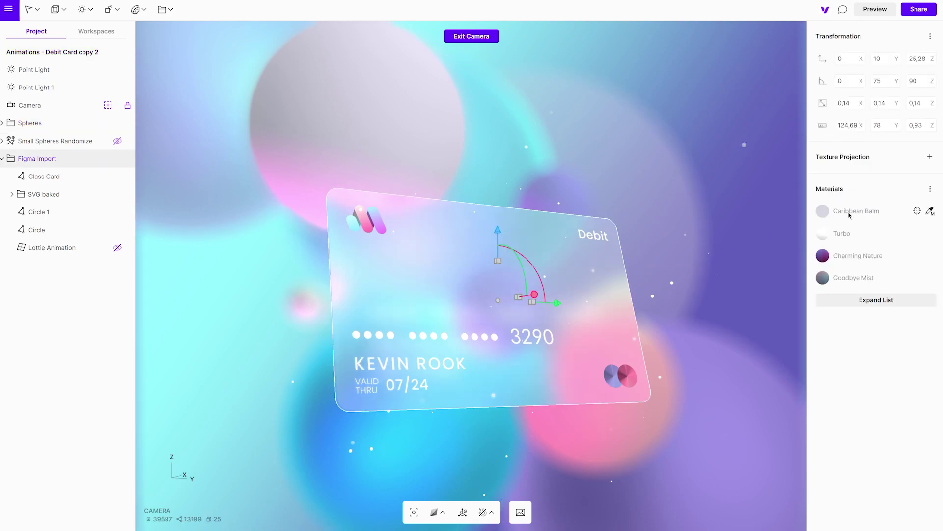
Step: Change the Caribbean Balm material's colour type to an Animation texture
left_click(850, 212)
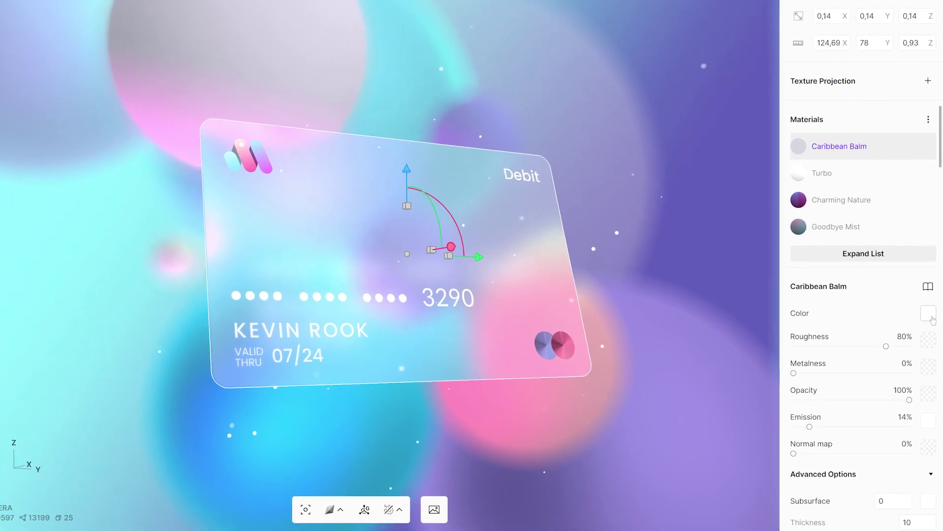
left_click(929, 314)
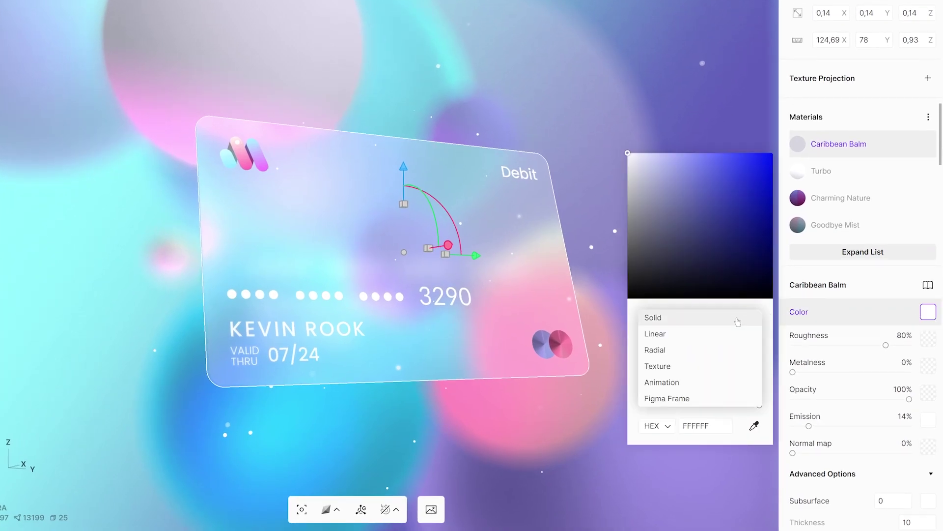
left_click(740, 388)
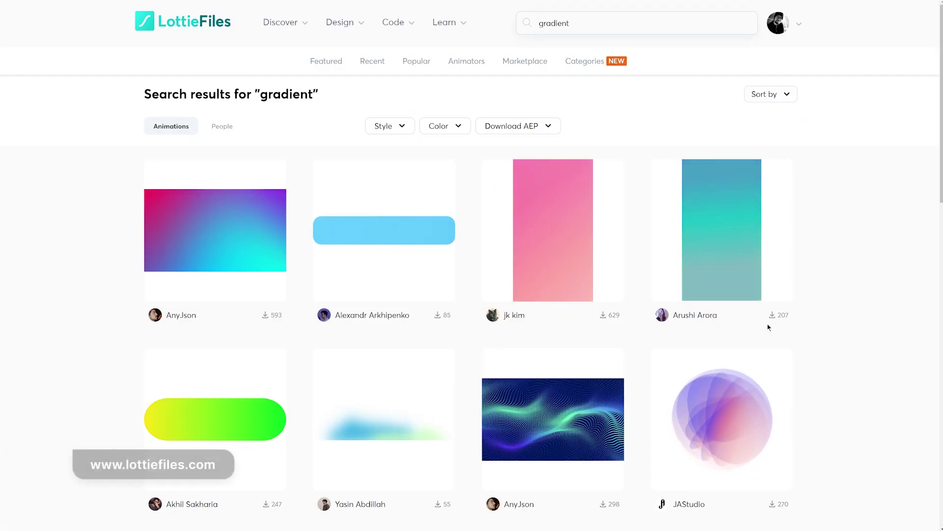
Step: Copy the Lottie Animation URL of the Gradient Background animation
left_click(272, 274)
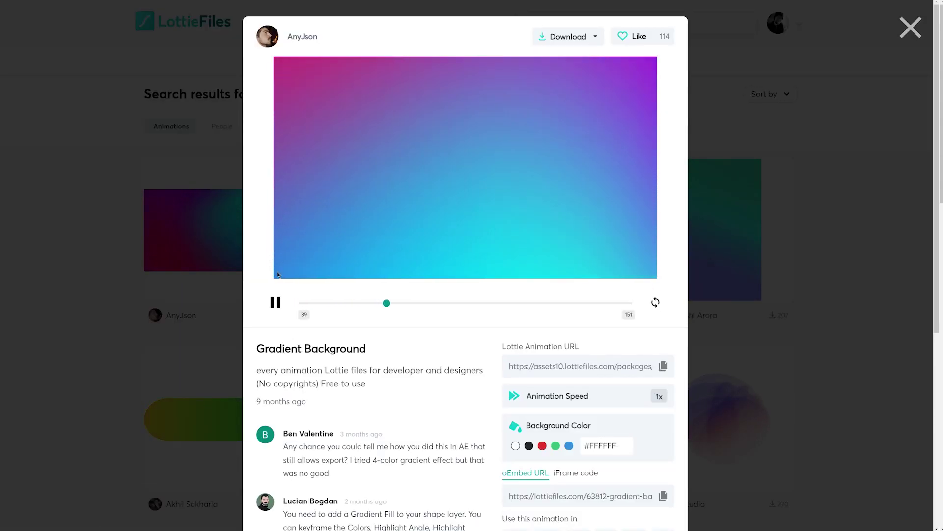
left_click(663, 367)
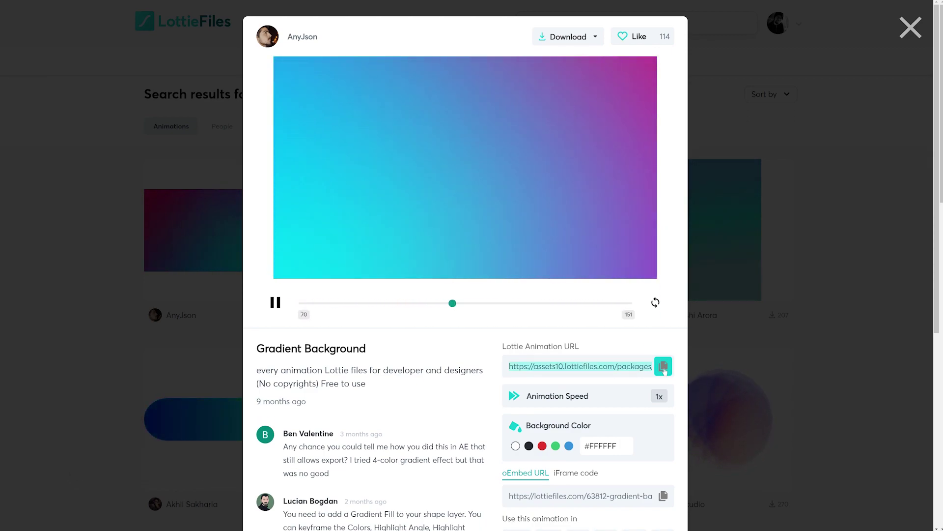
mouse_move(743, 278)
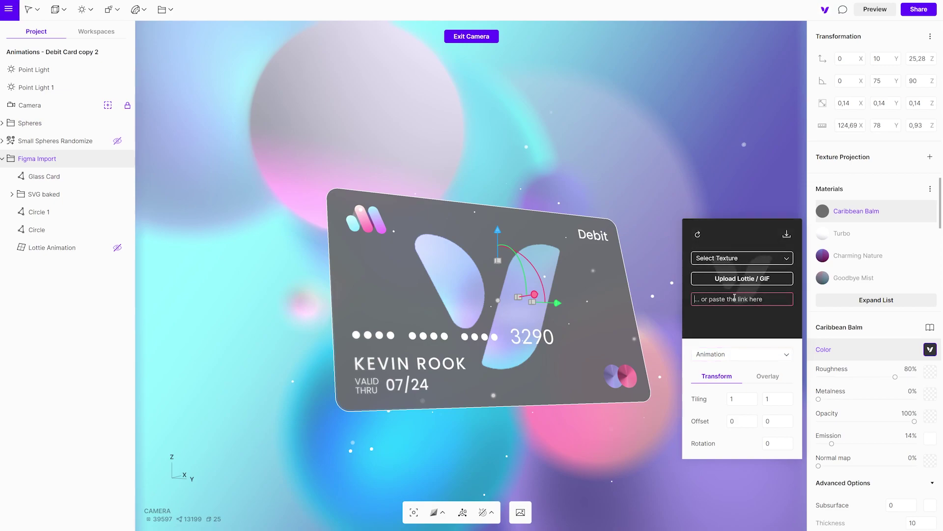
Step: Paste the Gradient Background Lottie link as the card's colour texture and preview it
key("ctrl+v")
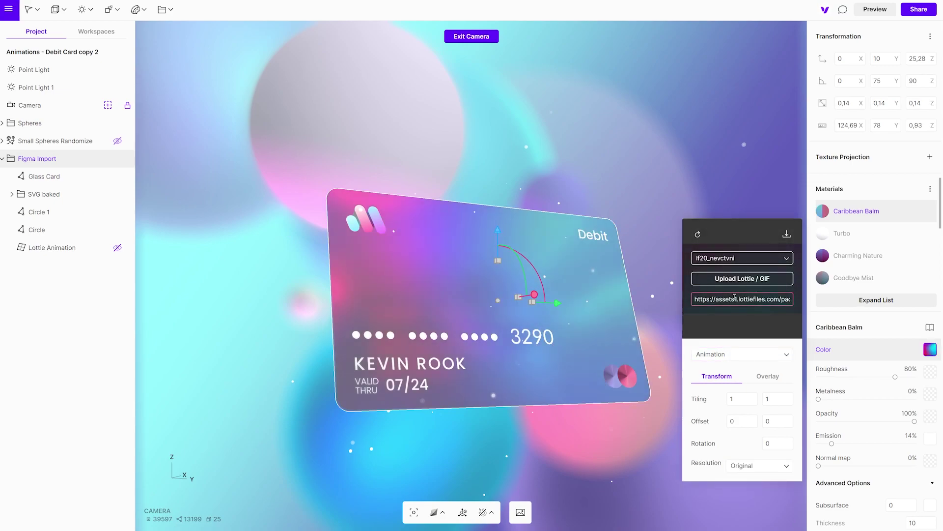
left_click(187, 477)
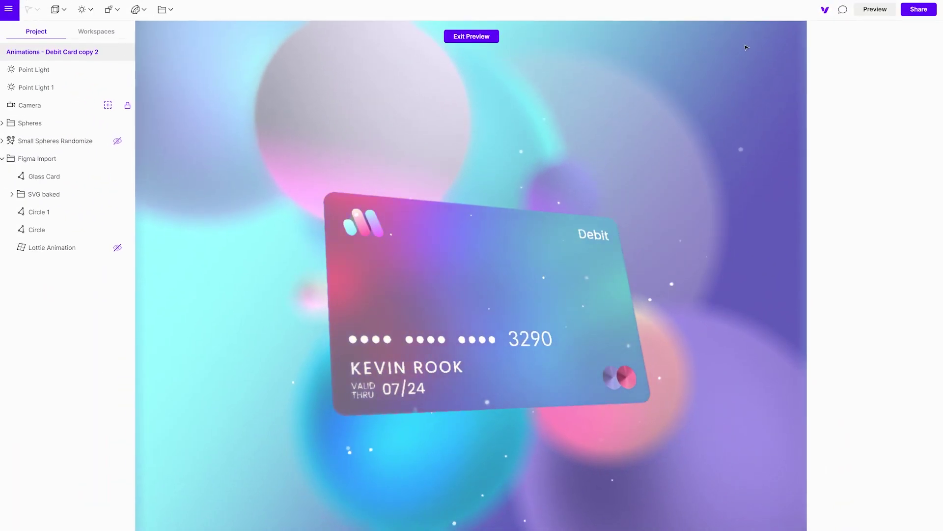
left_click(482, 35)
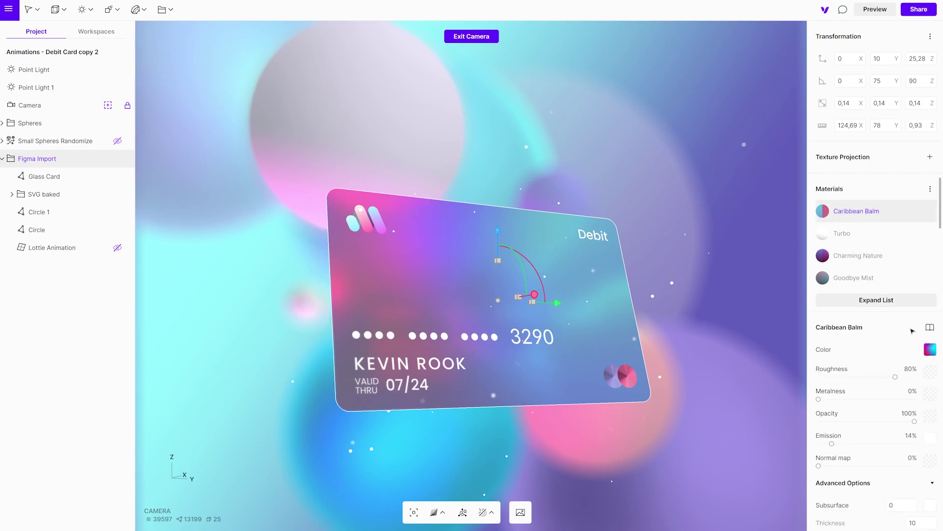
Step: Switch the Caribbean Balm colour from Animation back to a Solid fill
left_click(931, 351)
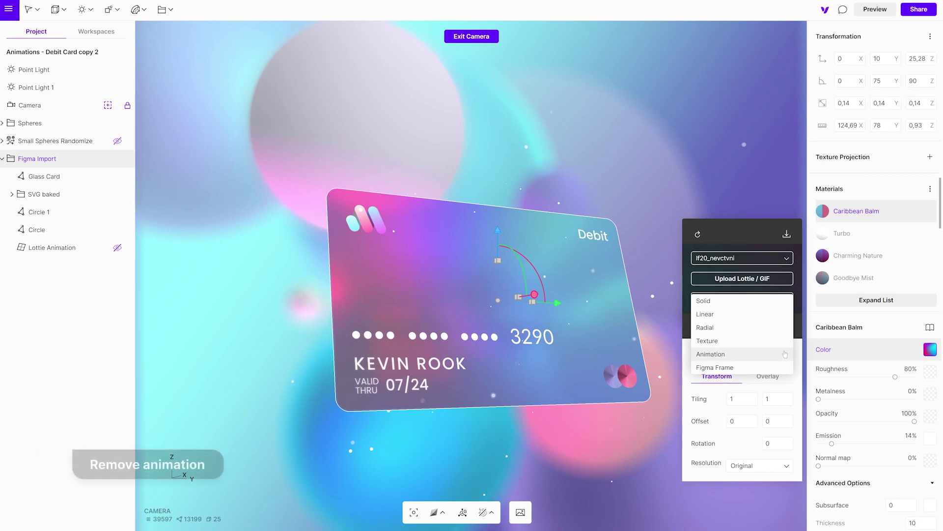
left_click(704, 302)
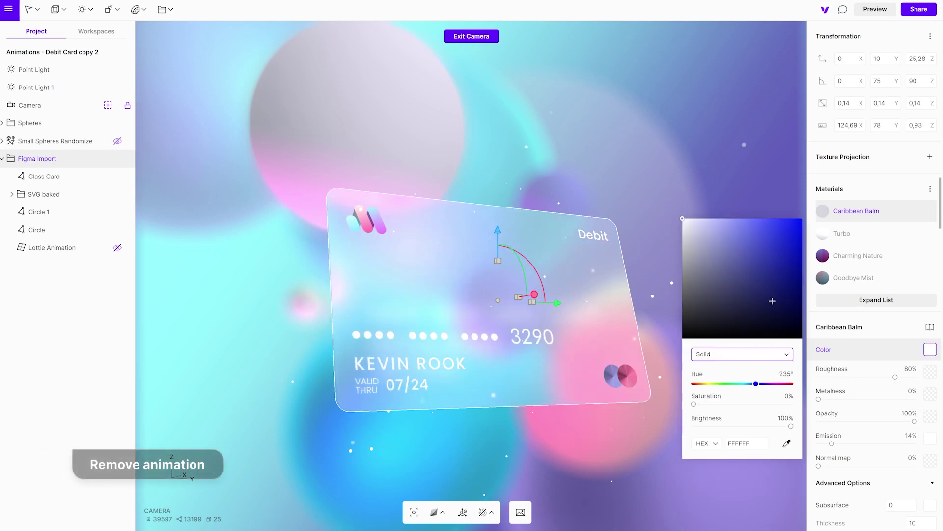
left_click(759, 192)
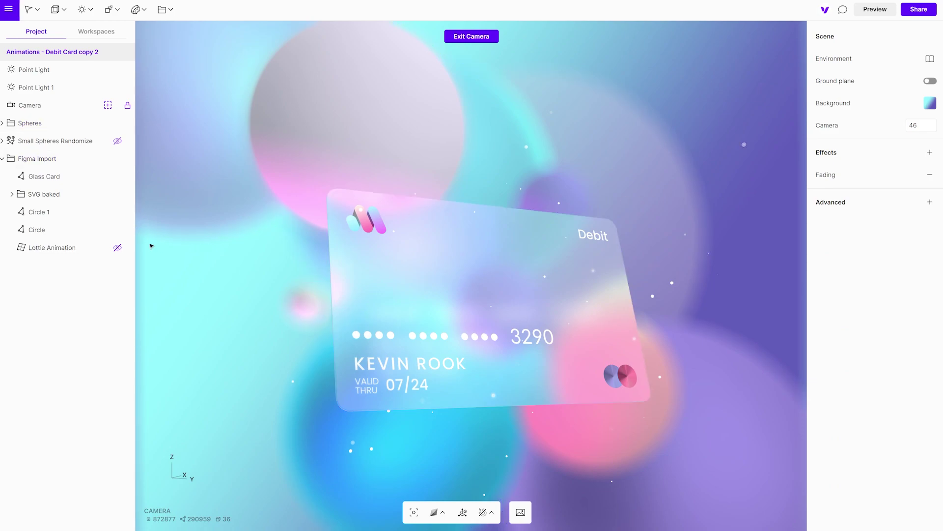
Step: Show and select the Lottie Animation plane, making its opacity an Animation texture
left_click(118, 248)
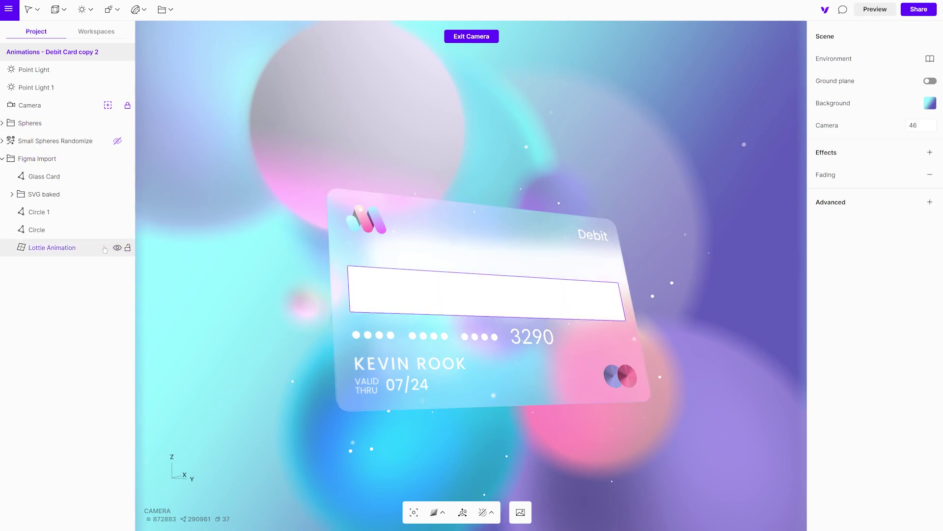
left_click(104, 249)
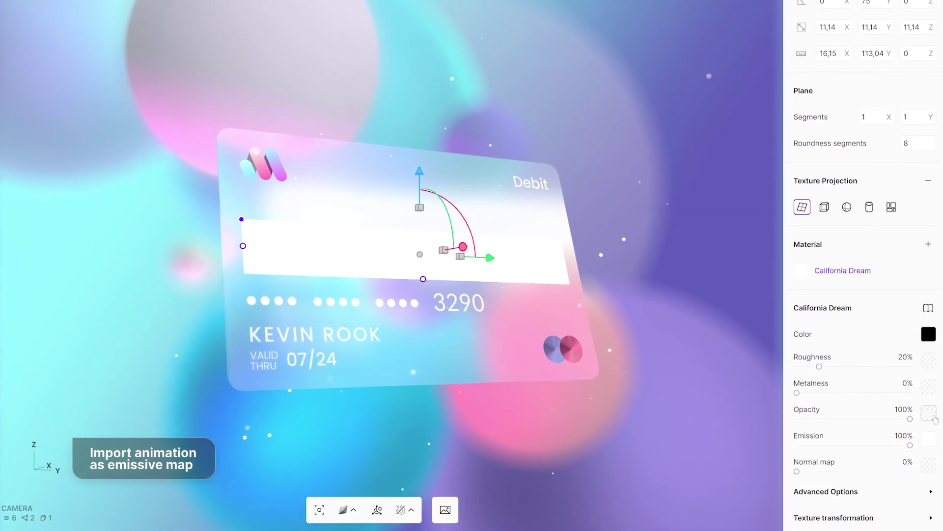
left_click(930, 415)
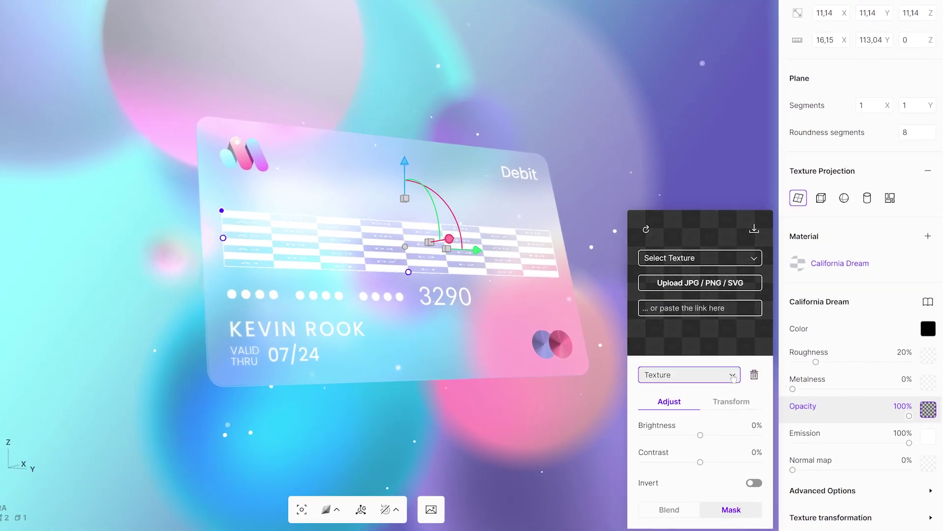
left_click(731, 391)
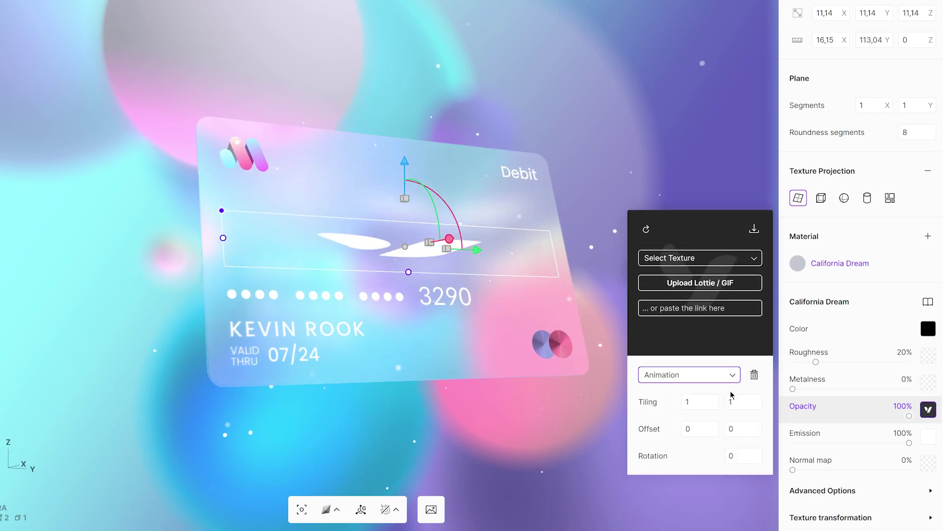
Step: Upload the Finance Graph Lottie file as the plane's opacity animation and preview it
left_click(719, 284)
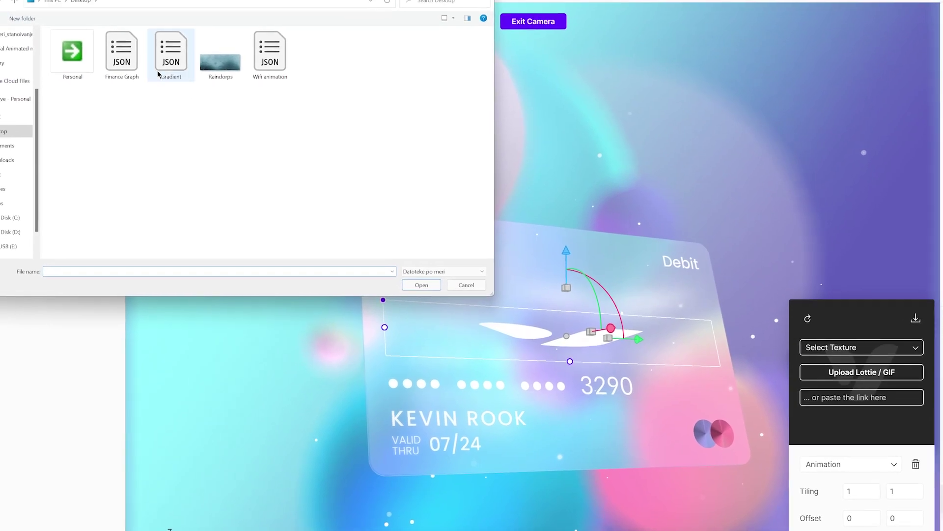
left_click(158, 76)
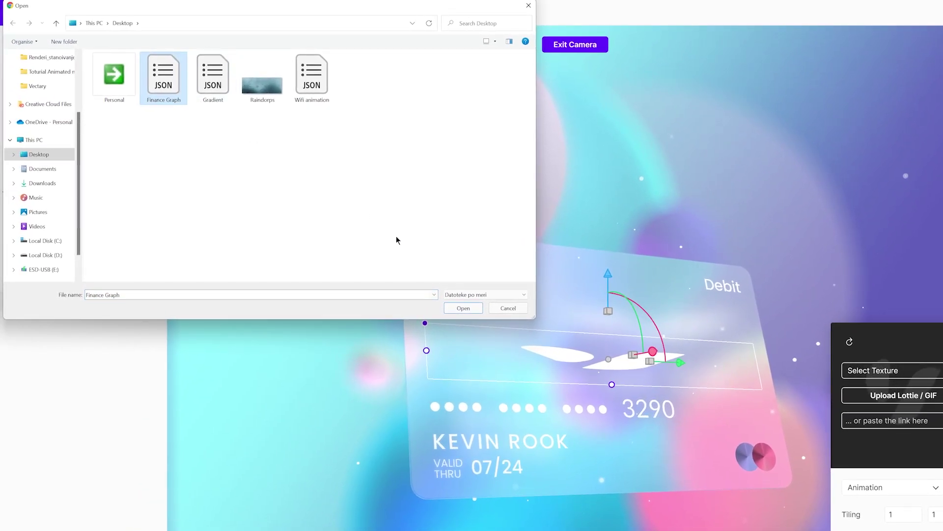
left_click(464, 309)
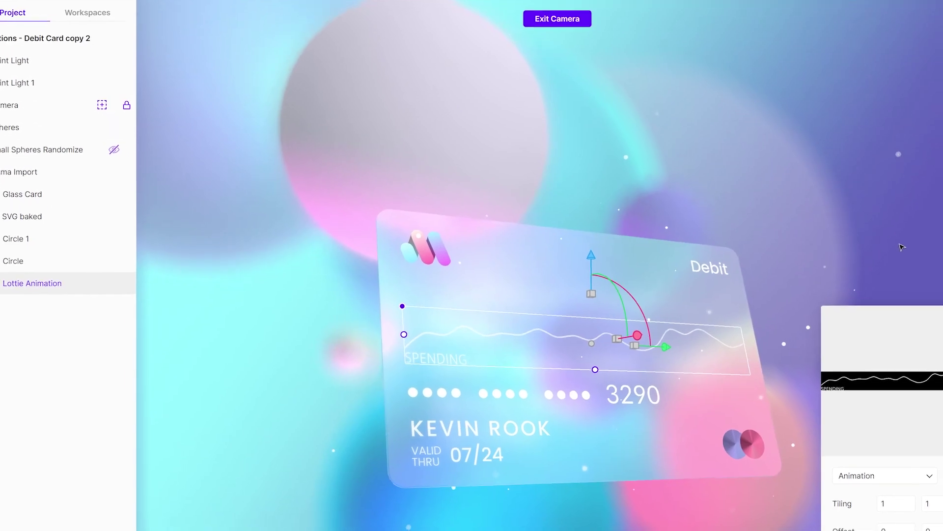
left_click(901, 248)
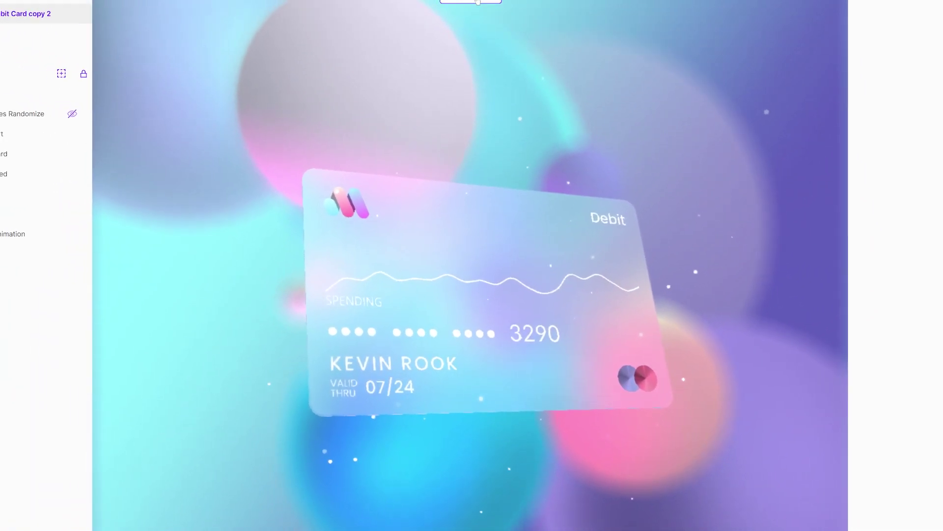
left_click(471, 22)
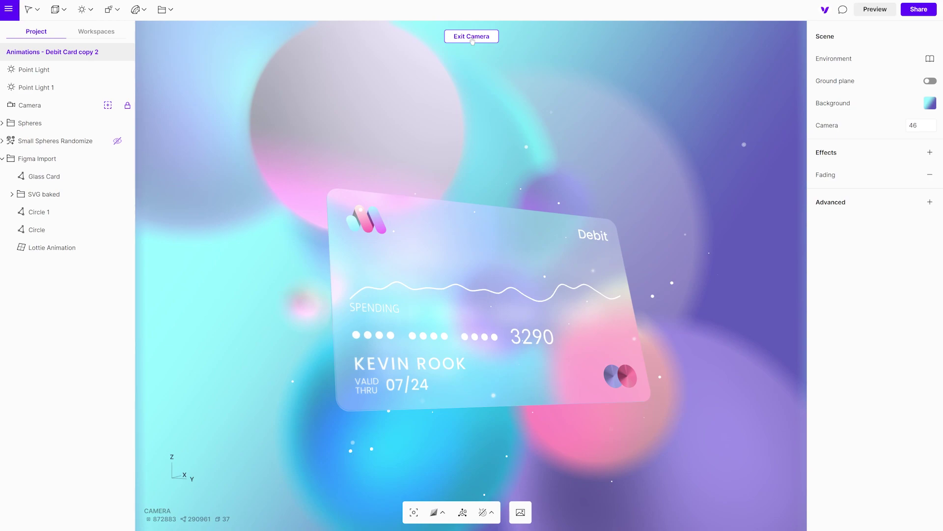
Step: Upload the Finance Graph Lottie file as the Lottie Animation plane's emission map
left_click(93, 249)
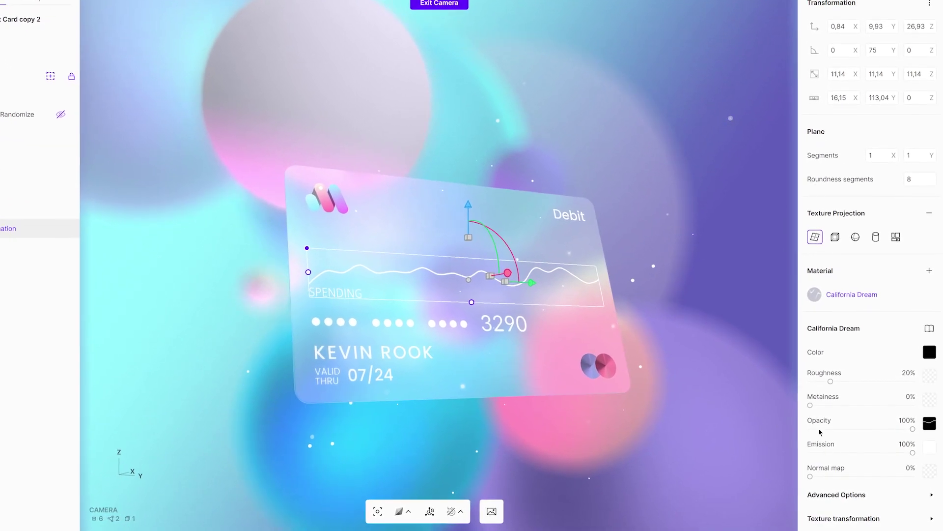
left_click(927, 445)
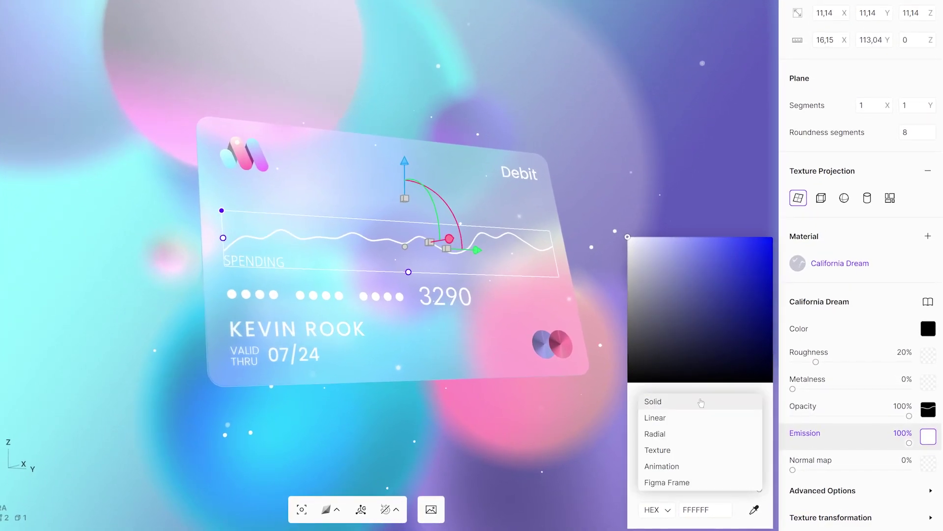
left_click(698, 468)
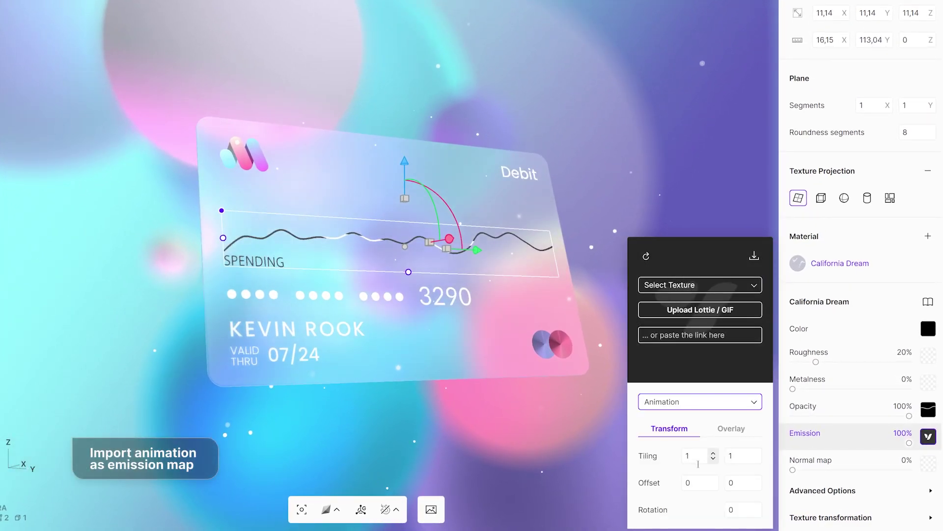
left_click(688, 309)
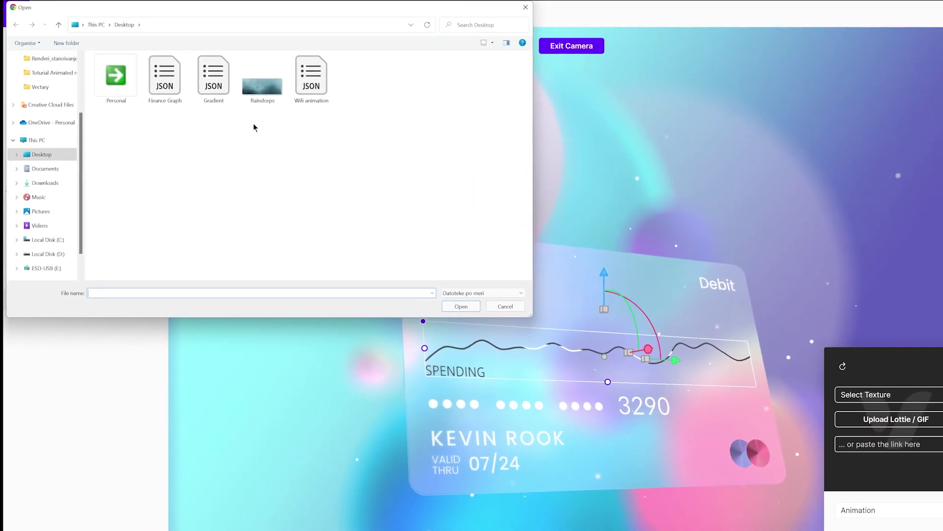
left_click(164, 80)
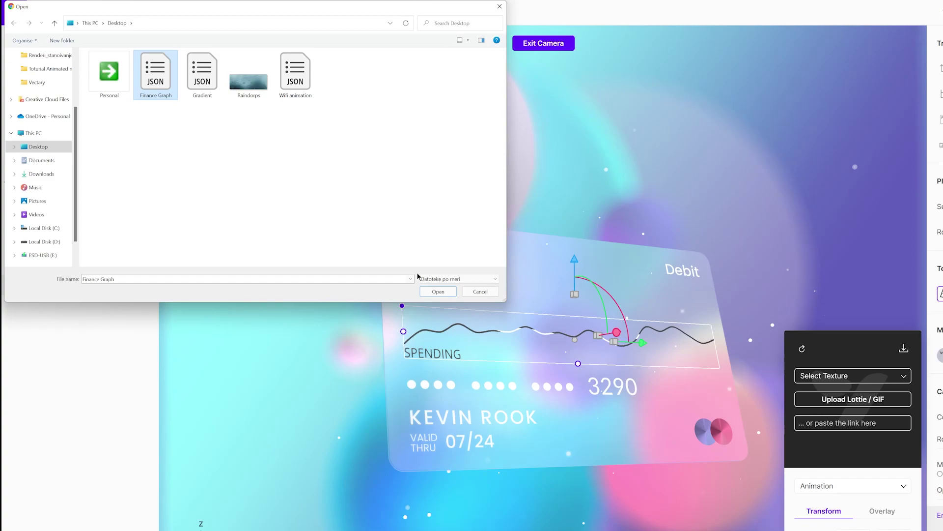
left_click(449, 298)
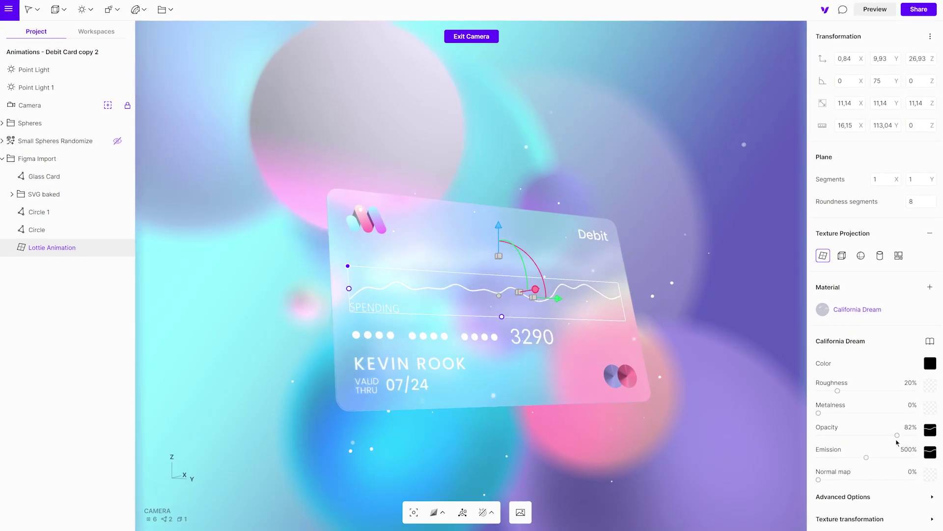
Step: Add a Bloom effect in the Scene settings
left_click(752, 285)
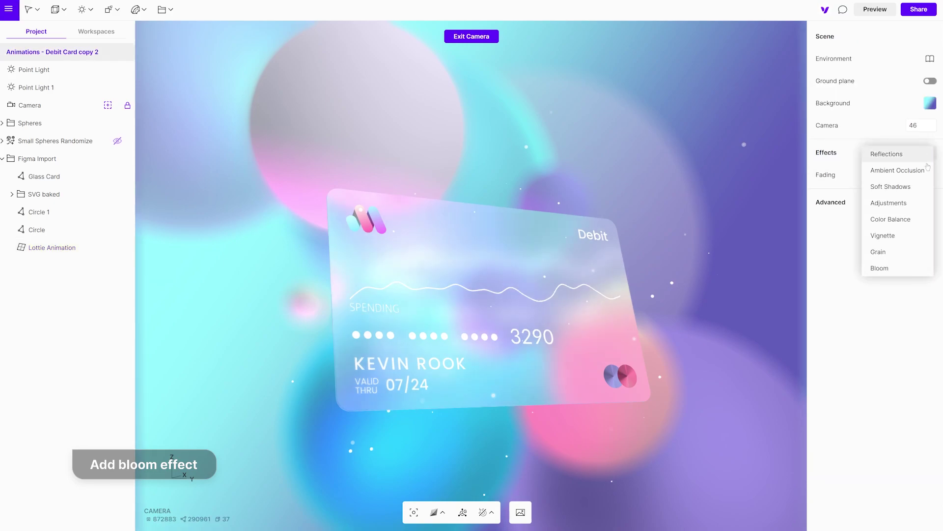
left_click(880, 267)
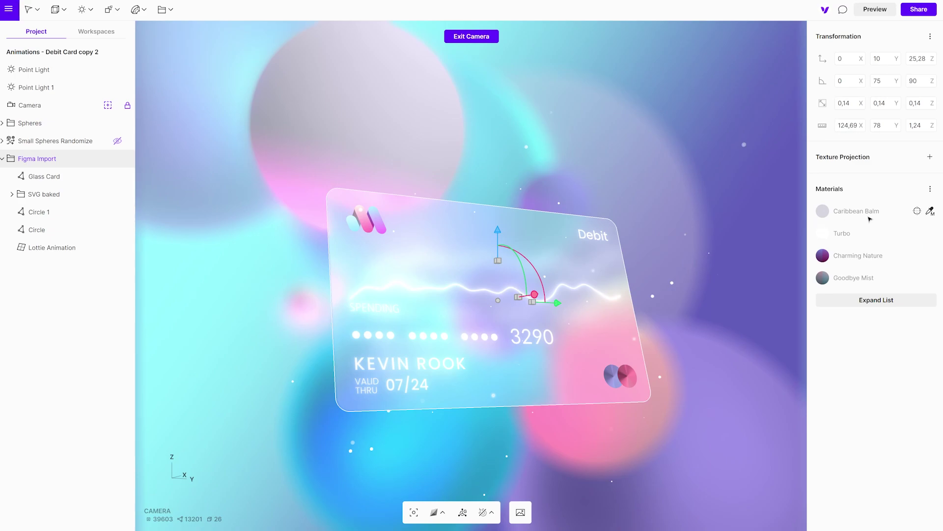
Step: Set the Caribbean Balm normal map to the uploaded Raindorps Lottie animation
left_click(868, 214)
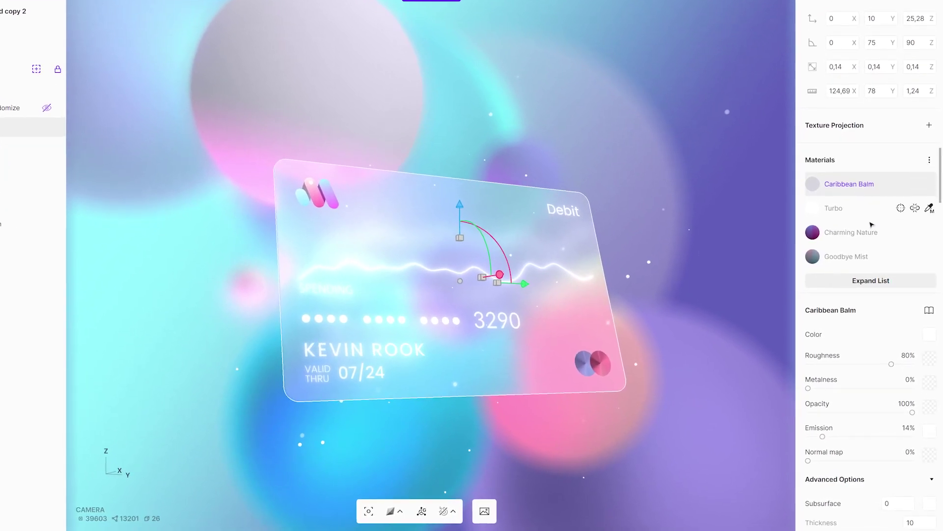
left_click(929, 451)
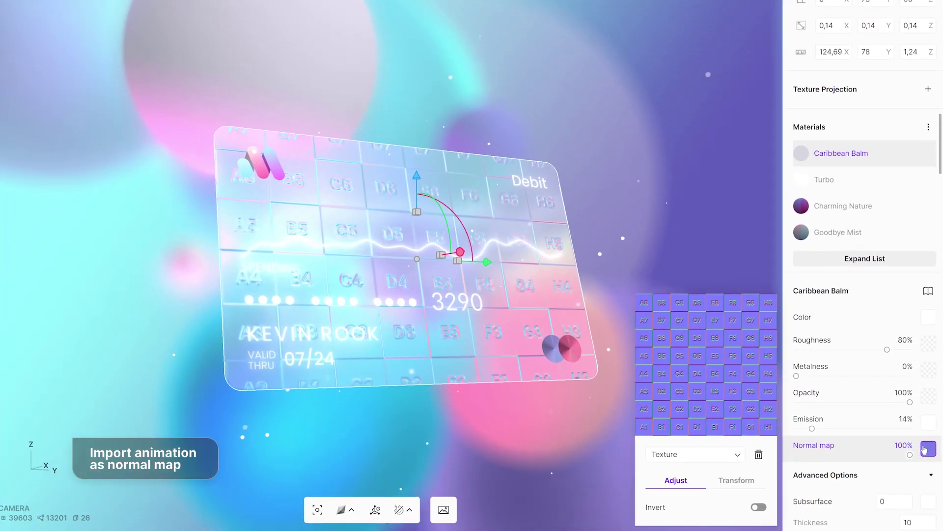
left_click(732, 455)
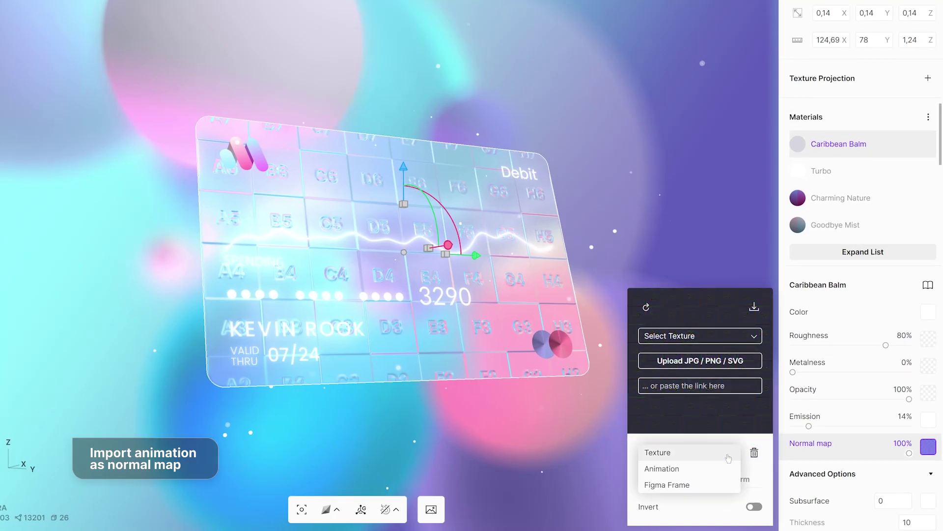
left_click(728, 469)
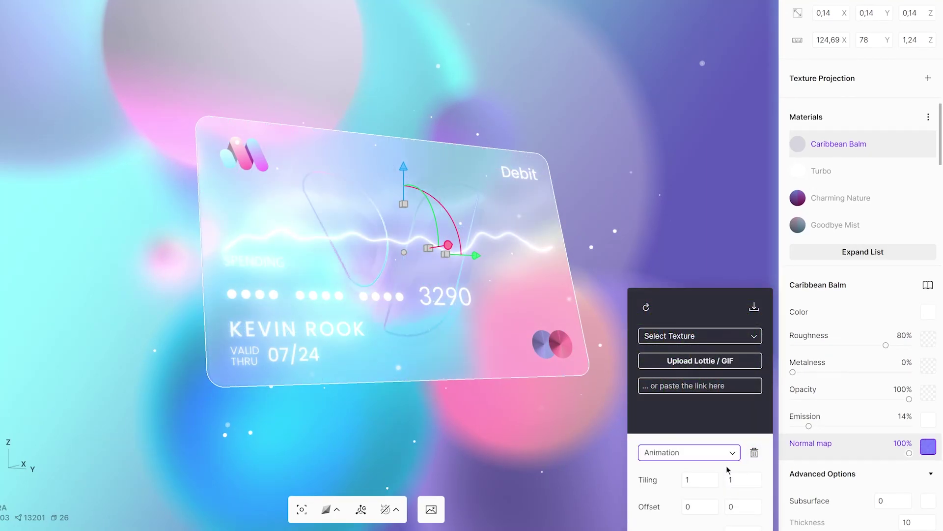
left_click(719, 363)
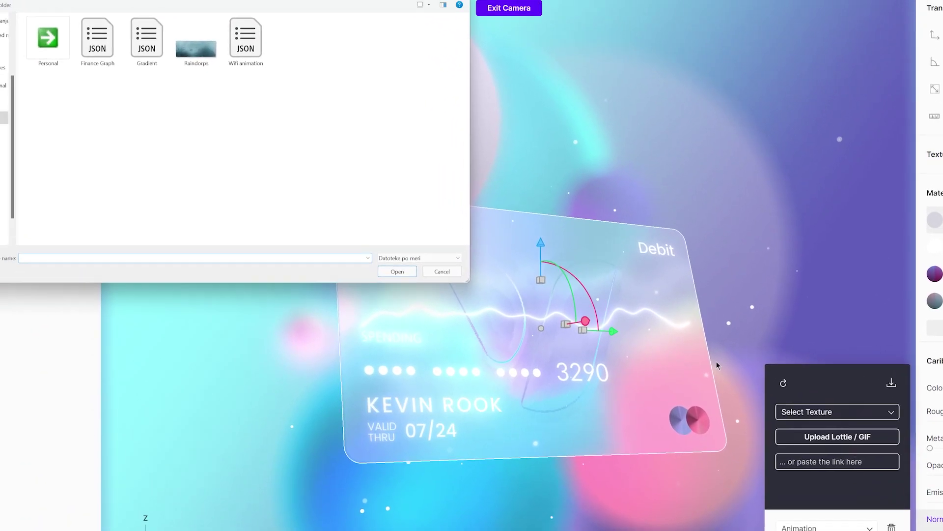
left_click(209, 53)
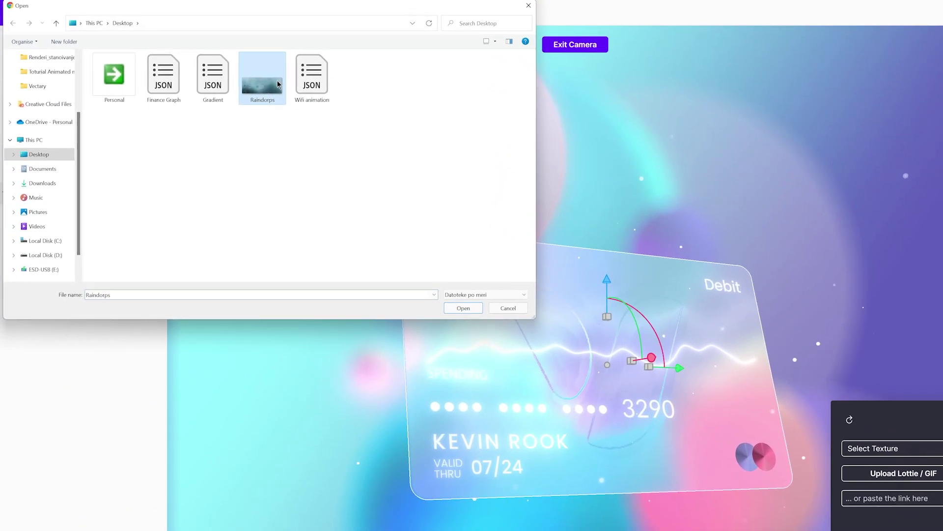
left_click(462, 308)
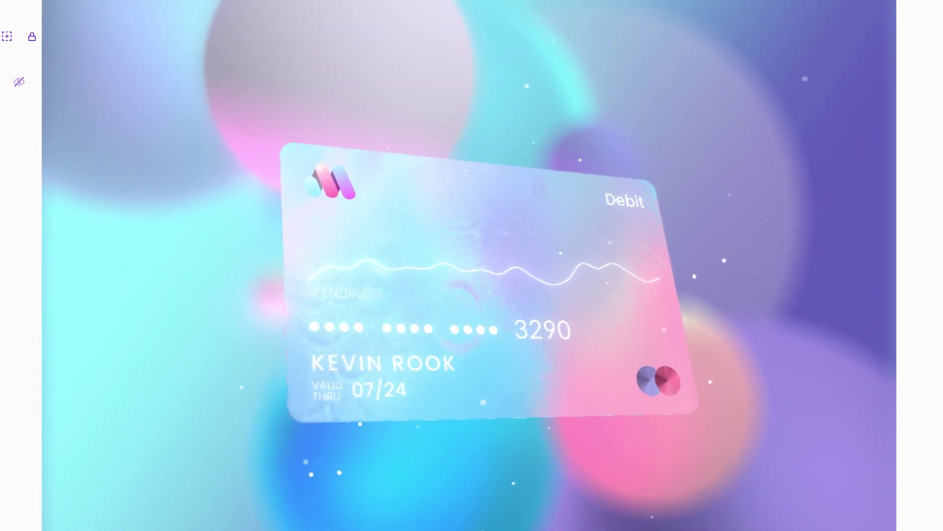
Step: Import the Wifi animation, then rotate, shrink and position it beside the Debit label
left_click(484, 38)
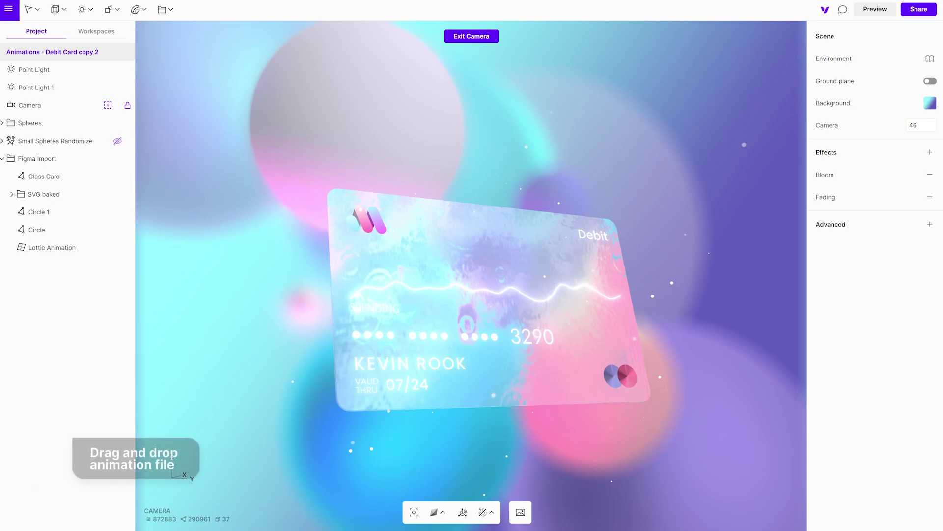
left_click_drag(897, 289, 693, 281)
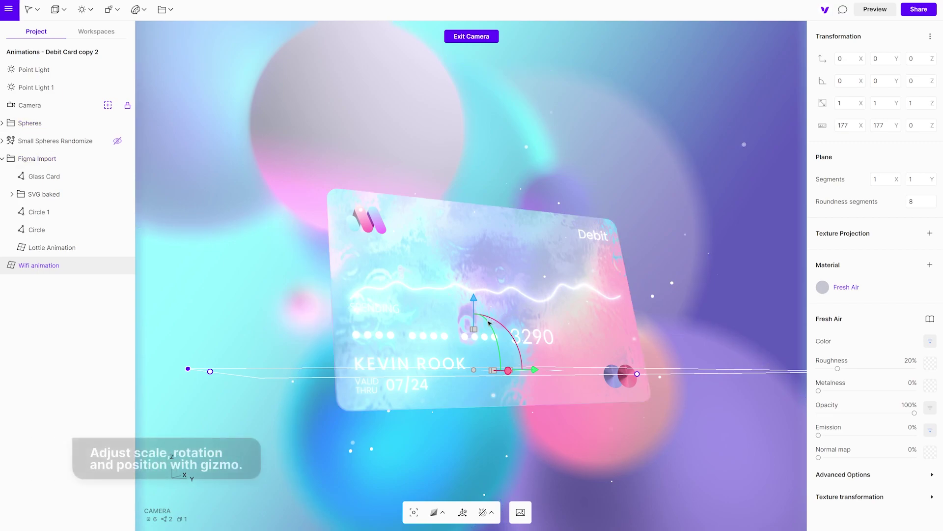
left_click_drag(491, 355, 498, 343)
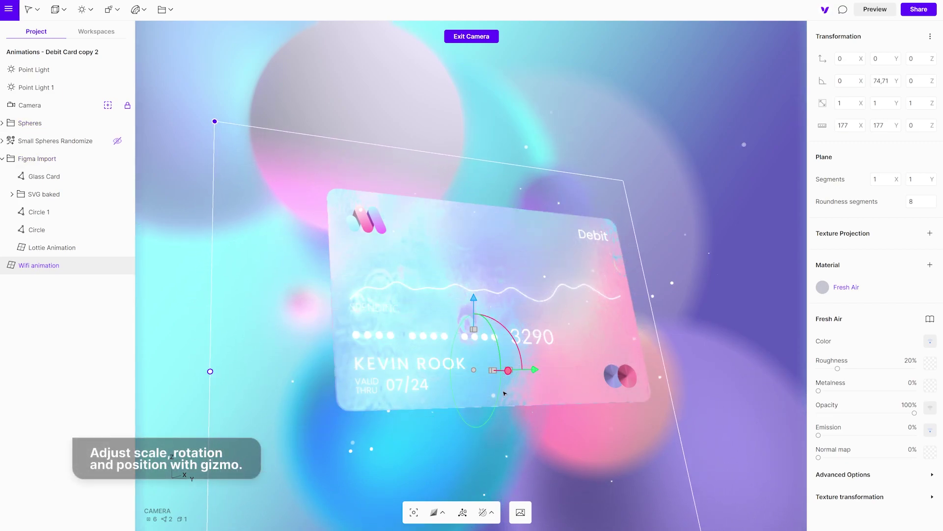
left_click_drag(504, 394, 472, 347)
left_click_drag(511, 371, 645, 368)
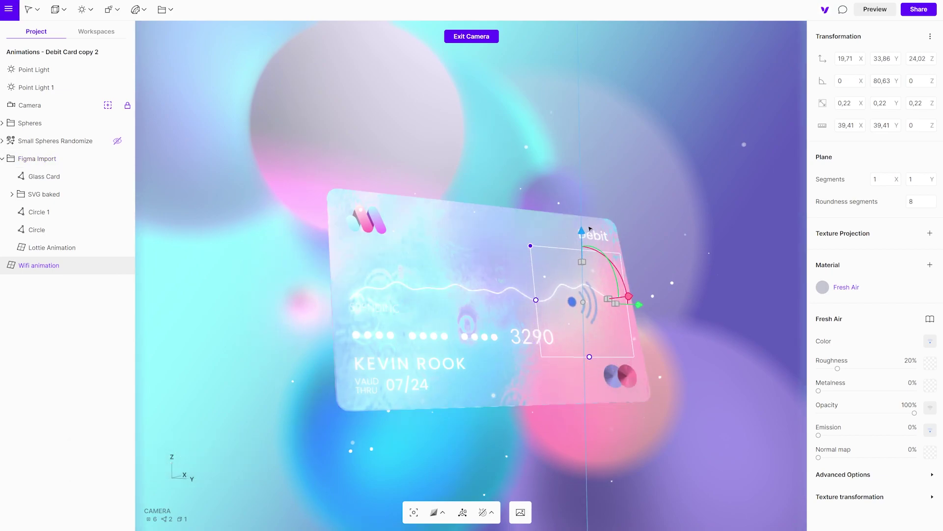
left_click_drag(589, 203, 590, 201)
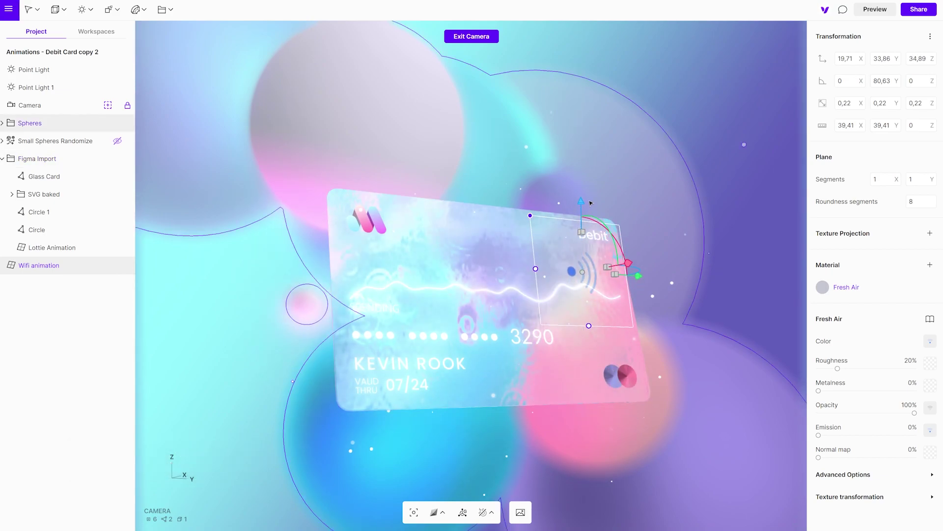
left_click(739, 197)
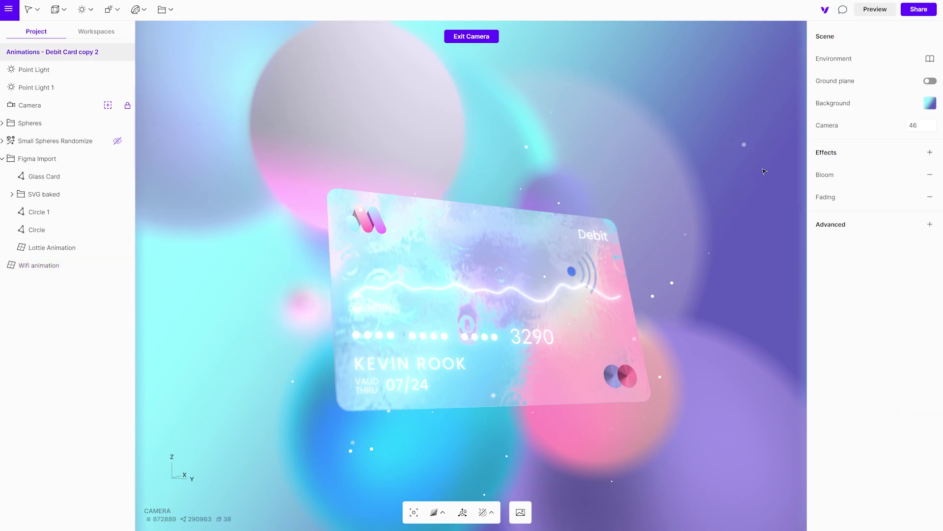
left_click(878, 15)
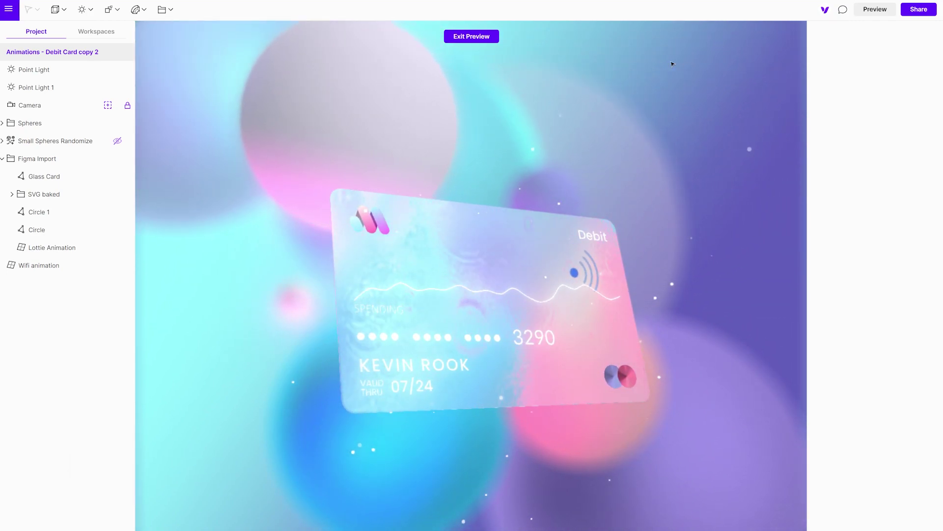
Step: Leave preview and turn on Share to web from the Share menu
left_click(485, 40)
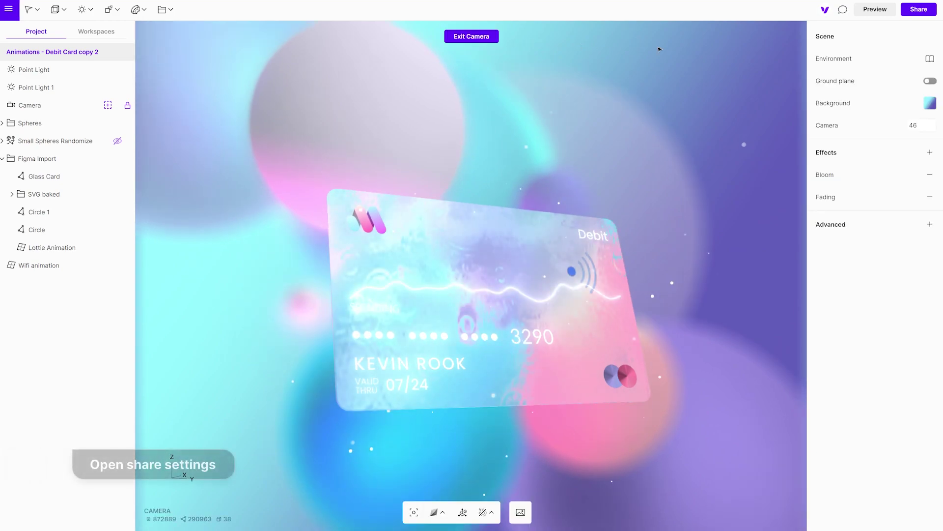
left_click(918, 10)
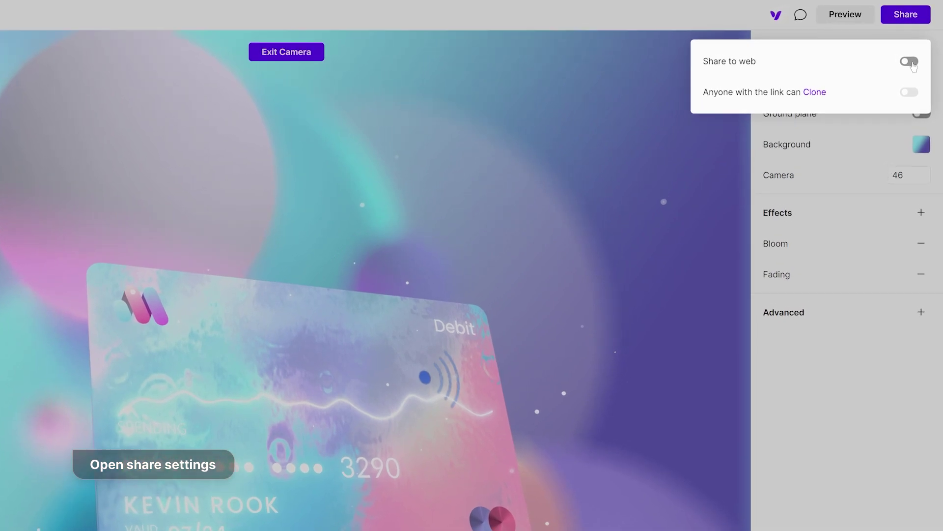
left_click(914, 57)
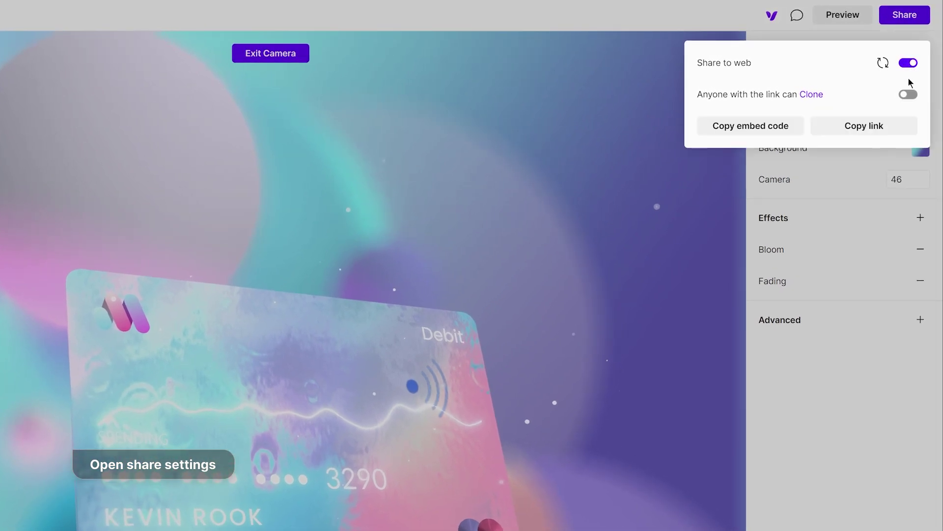